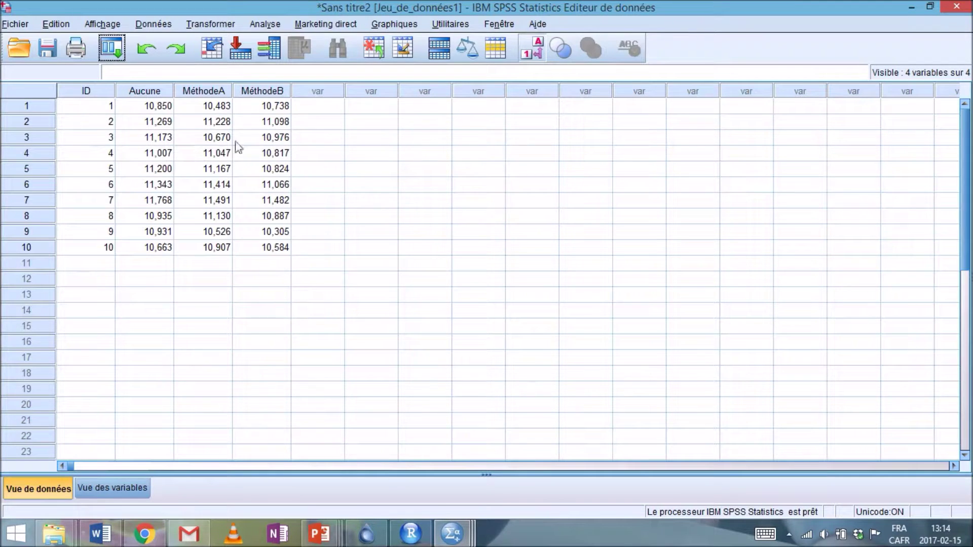
Set up a legacy nonparametric test for K related samples with Aucune, MéthodeA and MéthodeB as the test variables.
click(122, 487)
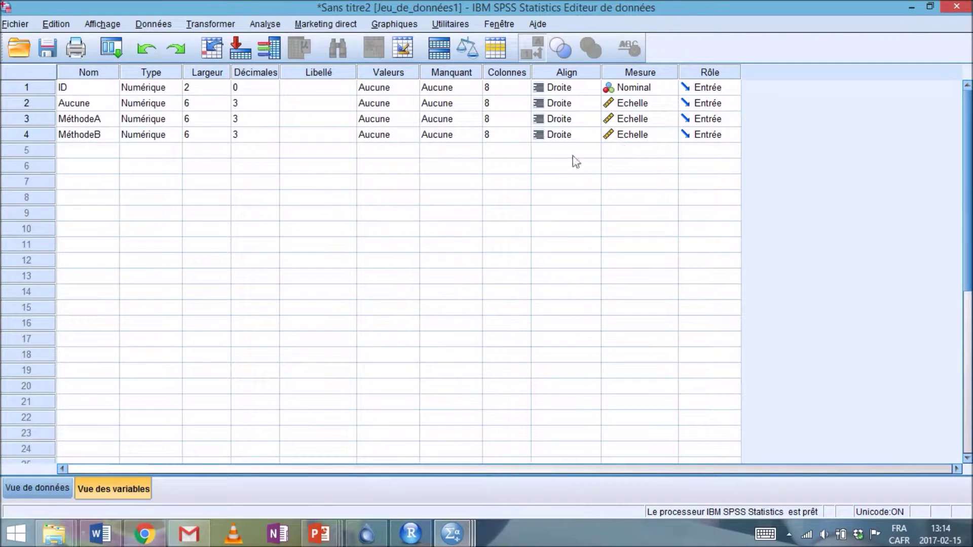
click(44, 488)
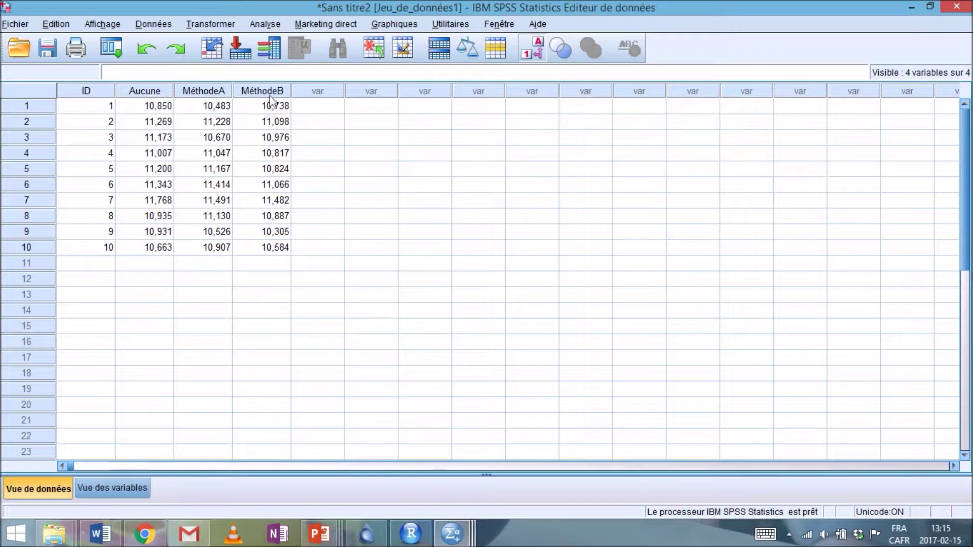
click(265, 23)
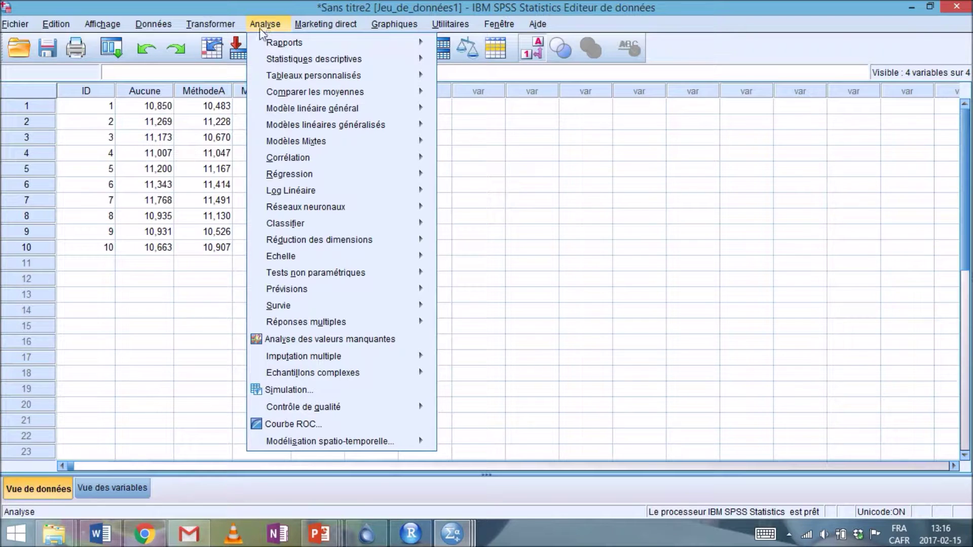
mouse_move(323, 279)
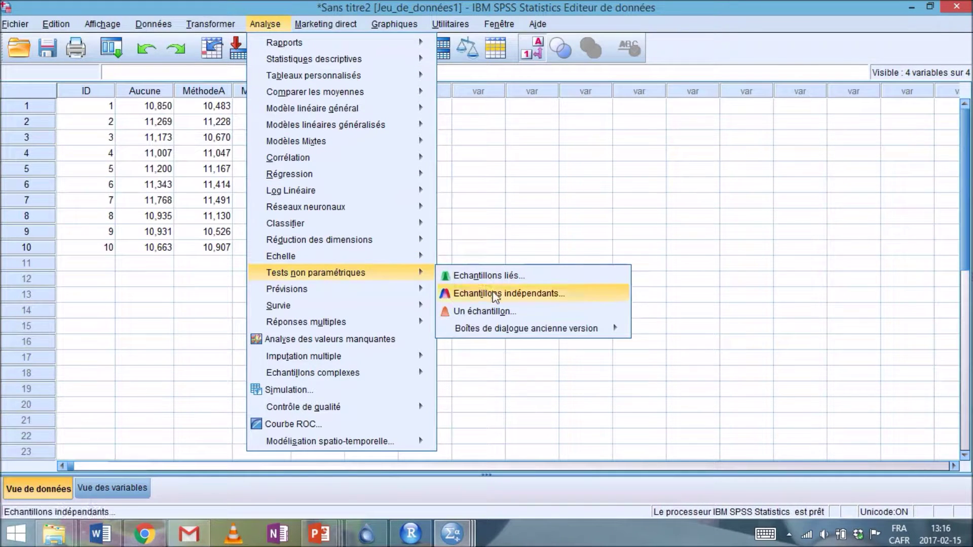
mouse_move(525, 330)
mouse_move(477, 333)
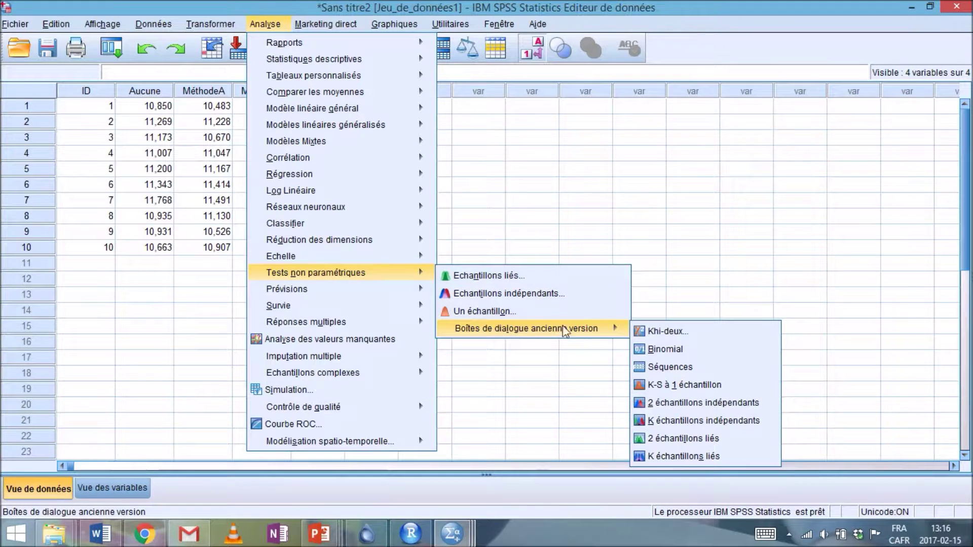
click(695, 457)
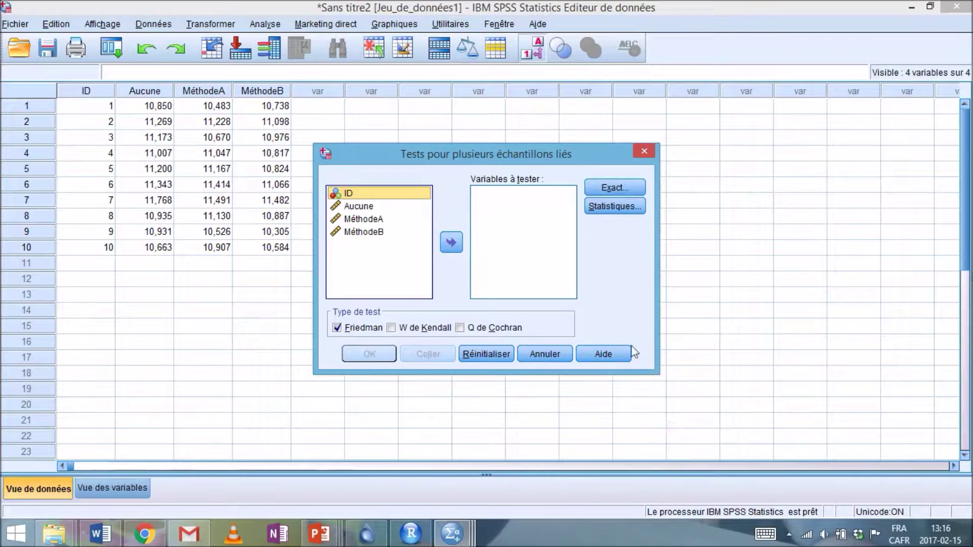
click(349, 208)
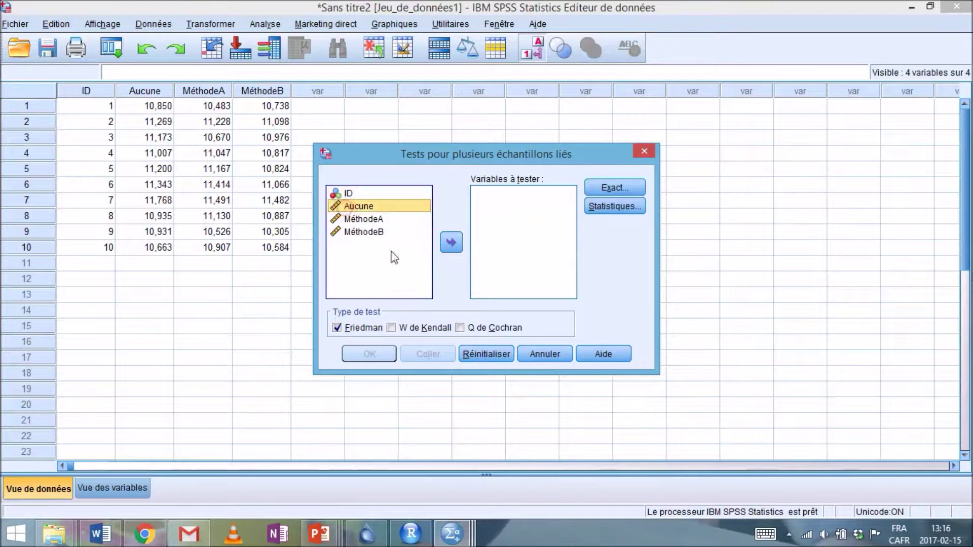
shift+click(383, 231)
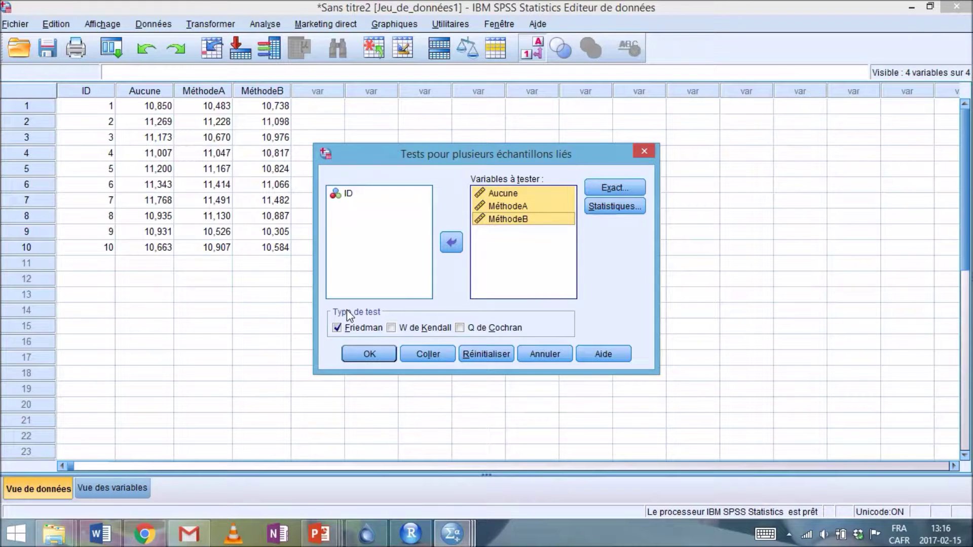
Add the Kendall's W test with asymptotic significance only, and request descriptive statistics and quartiles.
click(392, 328)
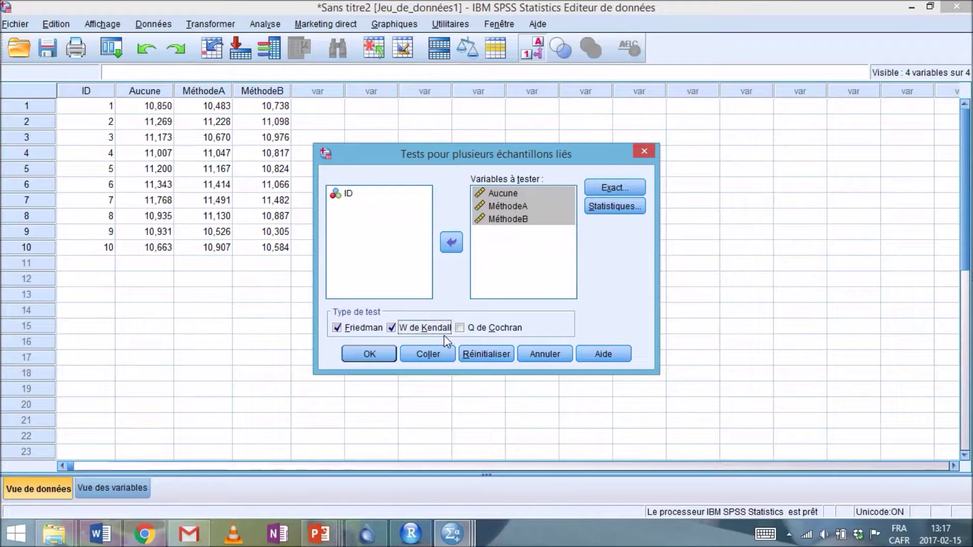
click(608, 193)
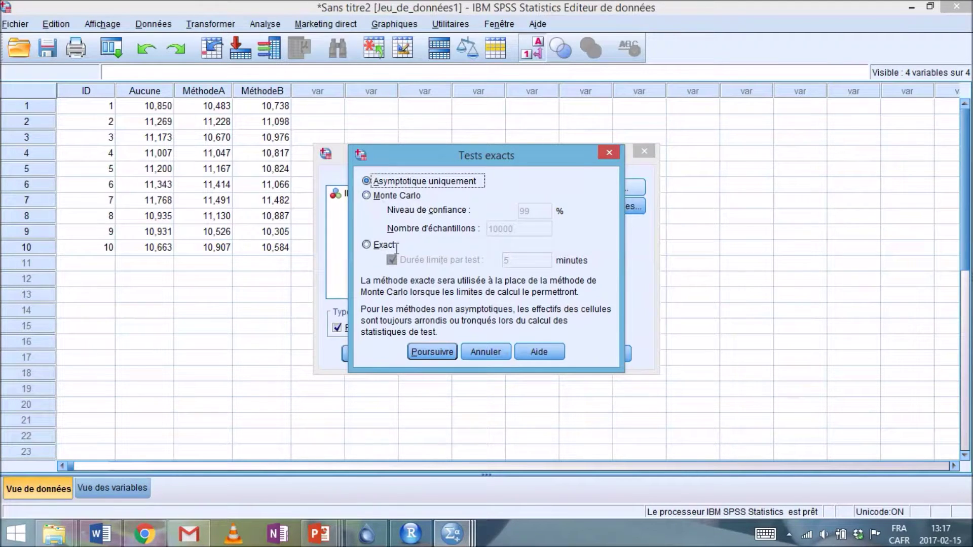
click(426, 352)
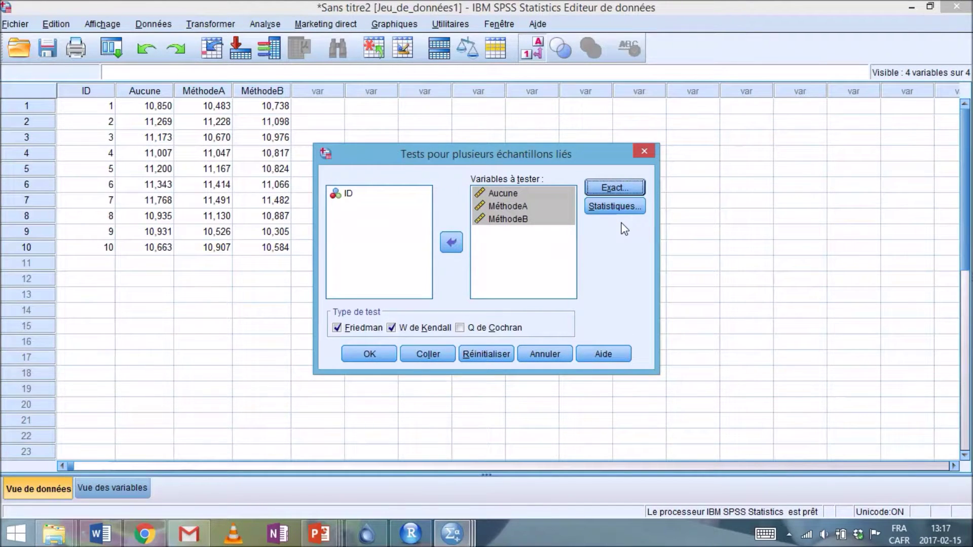
click(615, 208)
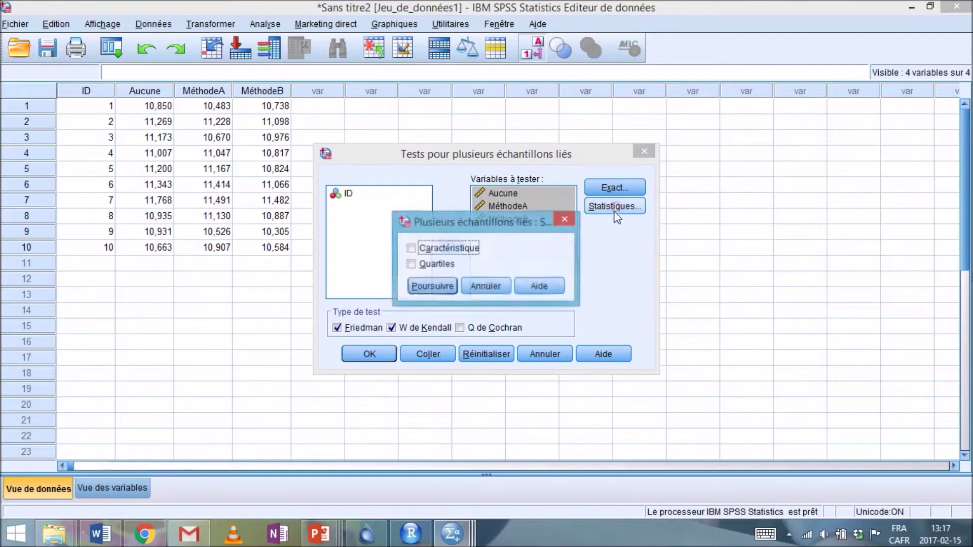
click(434, 265)
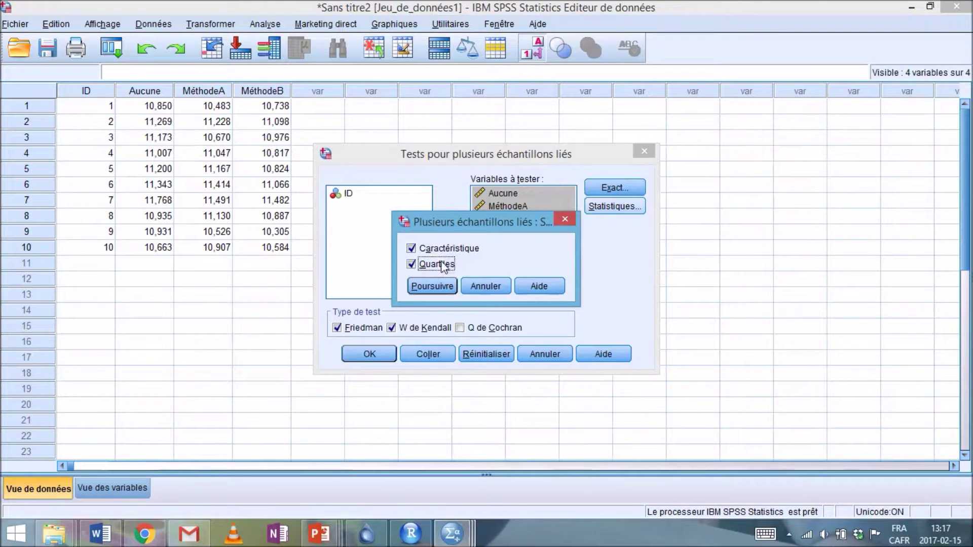
click(437, 284)
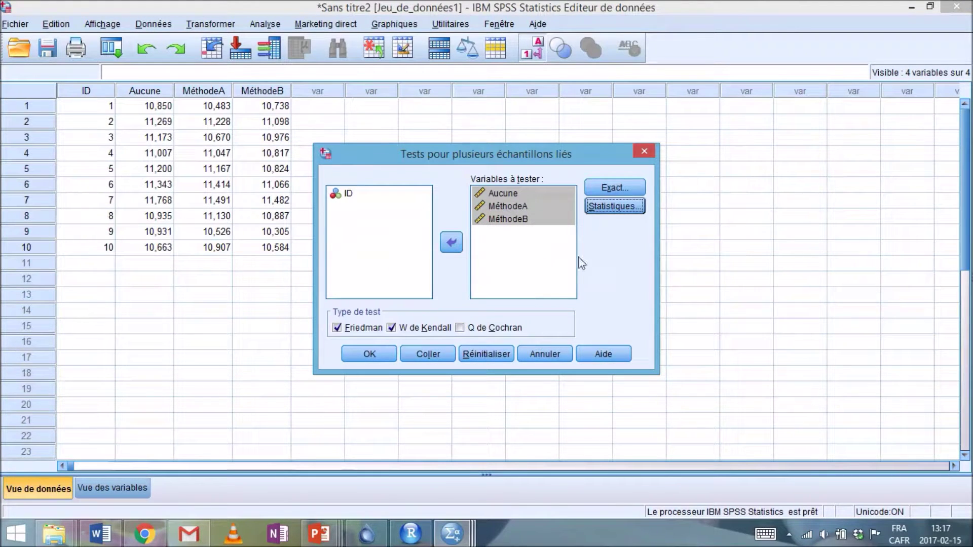
Paste the test commands into the syntax file and run the DATASET ACTIVATE and NPAR TESTS block.
click(428, 353)
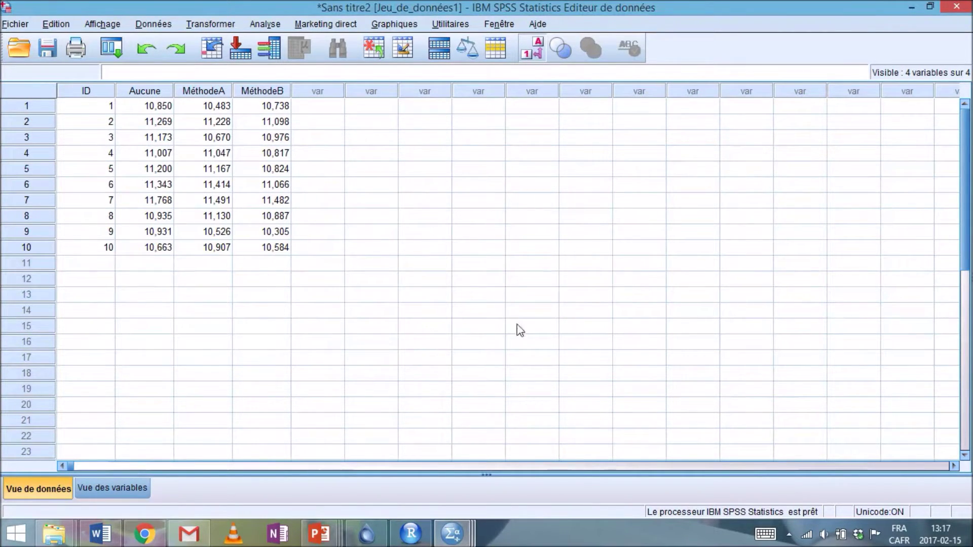
mouse_move(463, 522)
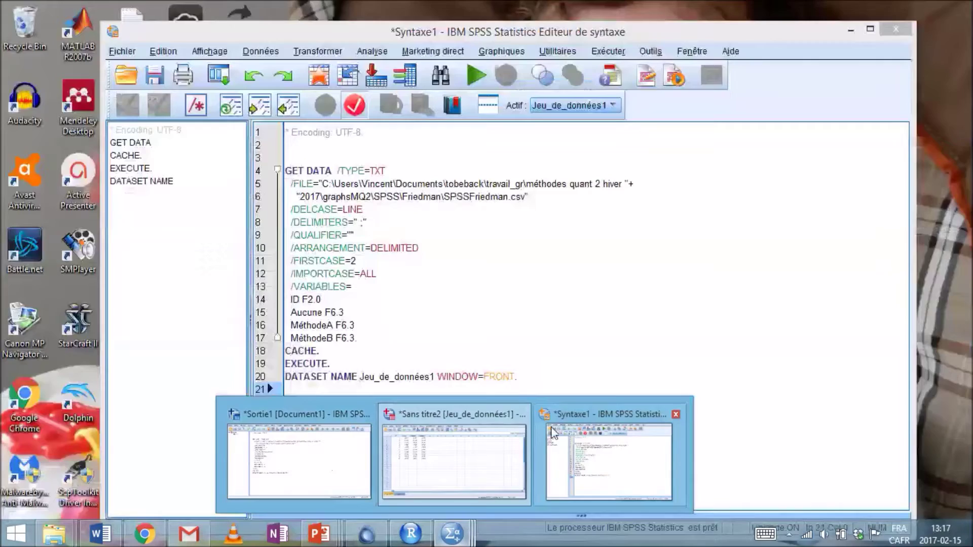
click(575, 433)
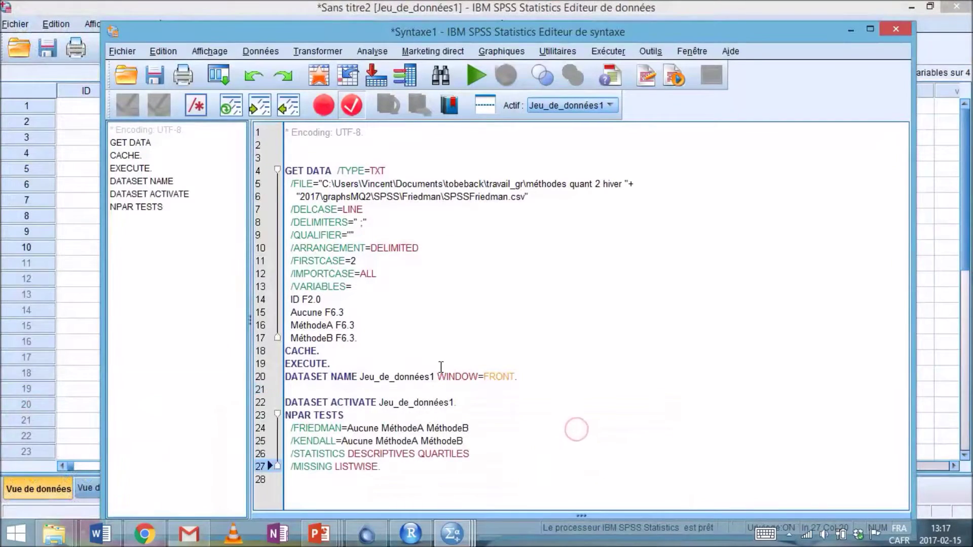
drag(390, 469, 281, 404)
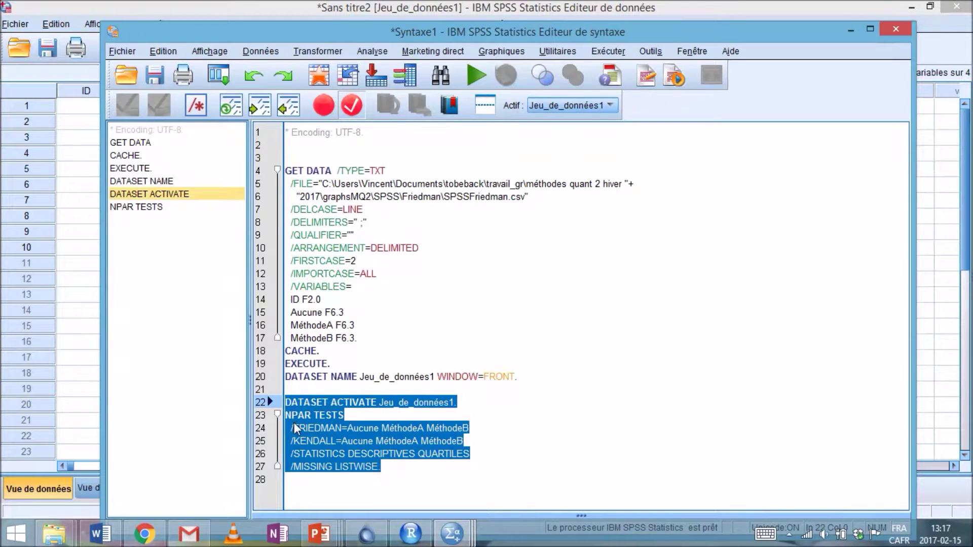
click(476, 71)
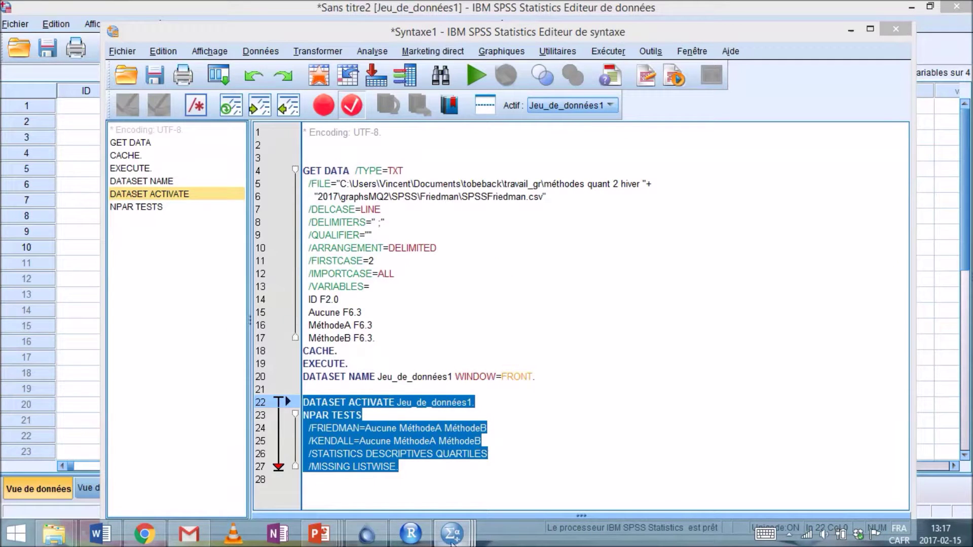
Open the output document and examine the descriptive statistics plus the Friedman test's mean ranks and test statistics.
mouse_move(450, 535)
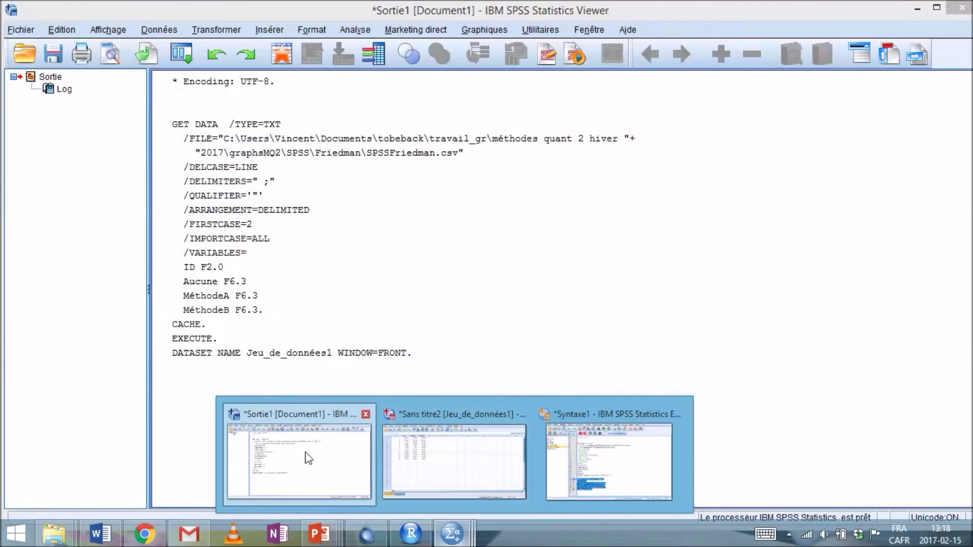
click(313, 445)
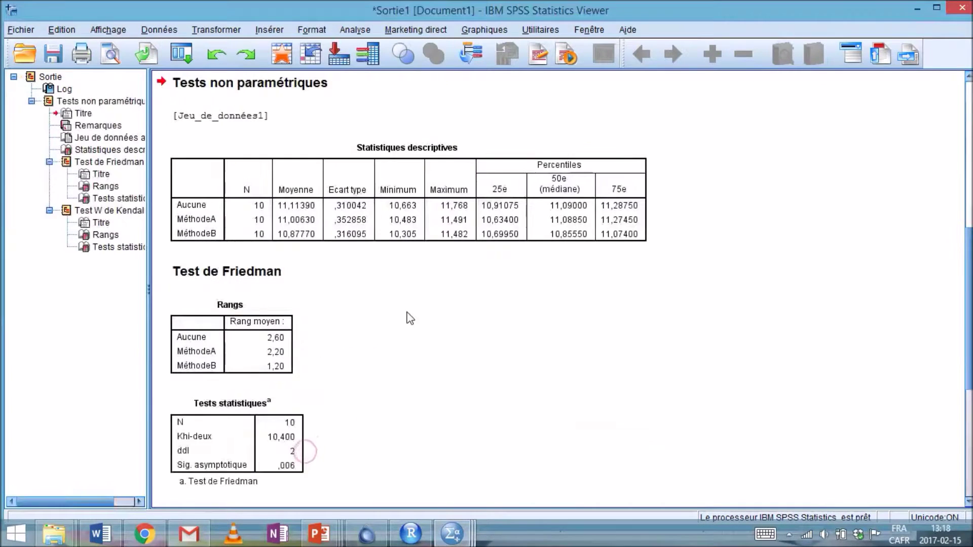
scroll(323, 410, down, 10)
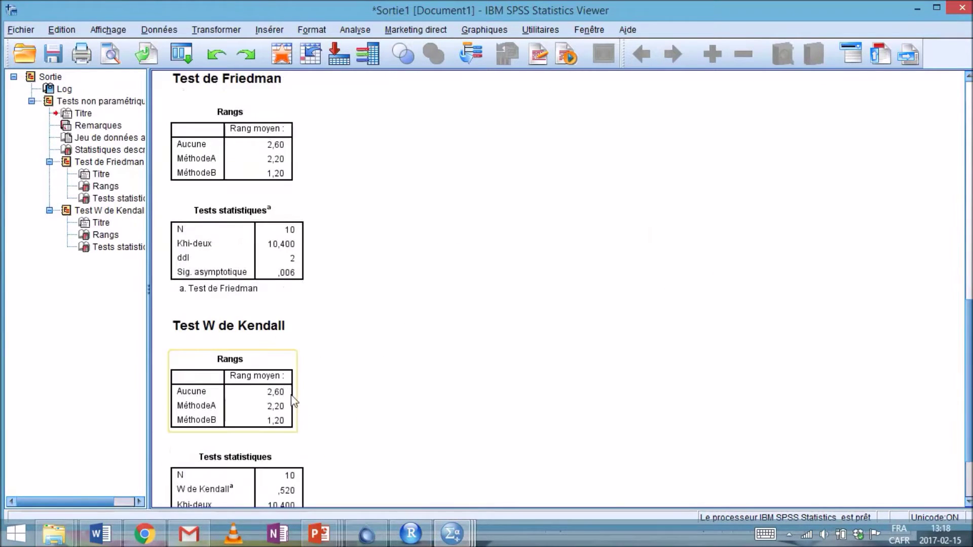
scroll(274, 299, up, 9)
scroll(295, 339, up, 3)
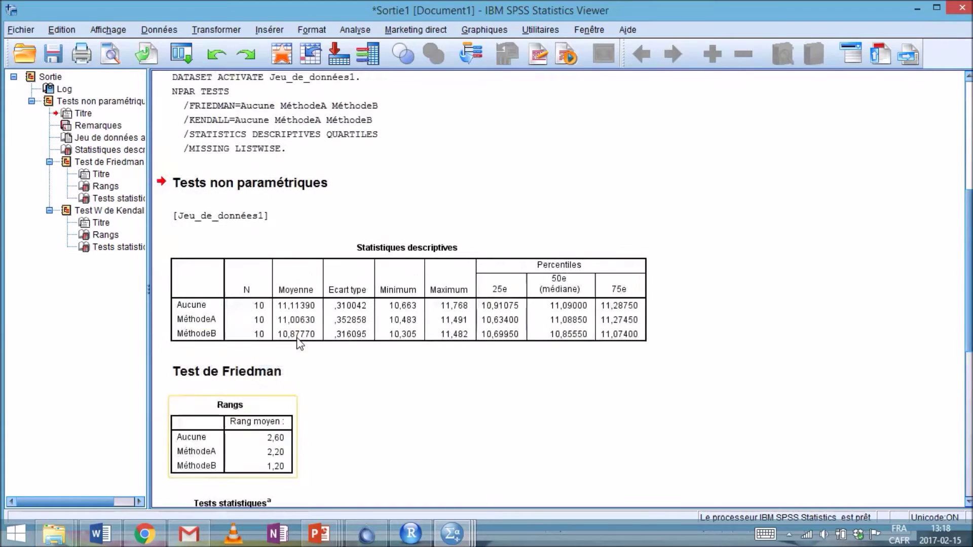
scroll(385, 263, down, 2)
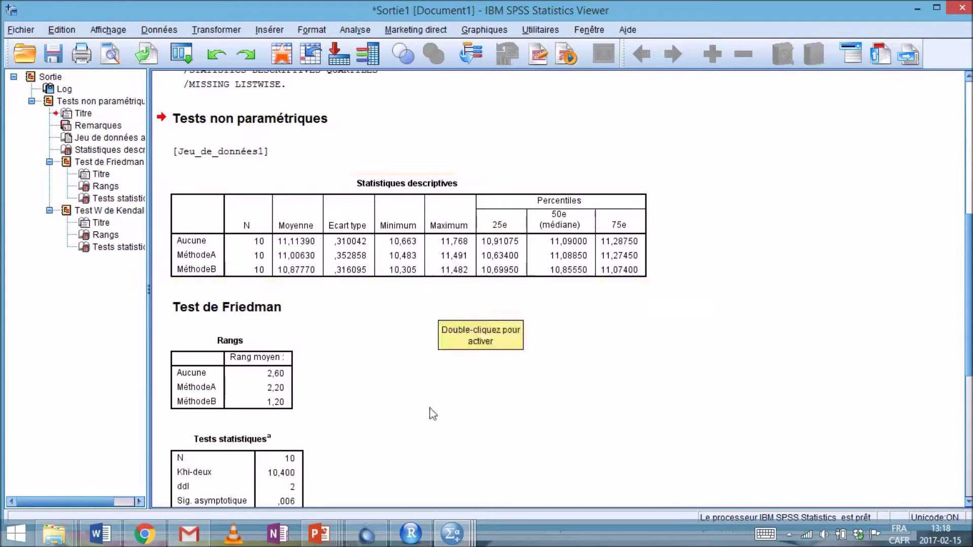
scroll(379, 337, down, 3)
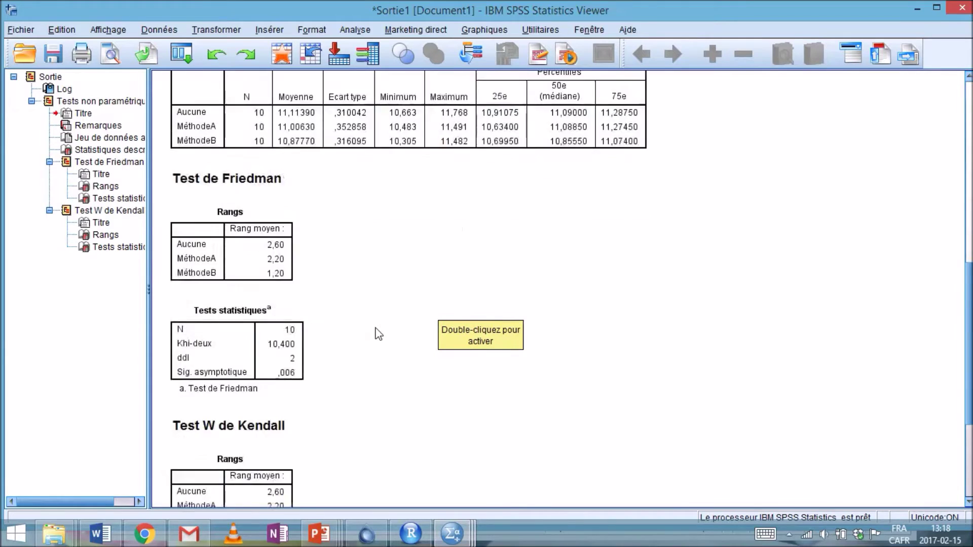
scroll(379, 334, down, 1)
click(267, 186)
click(261, 295)
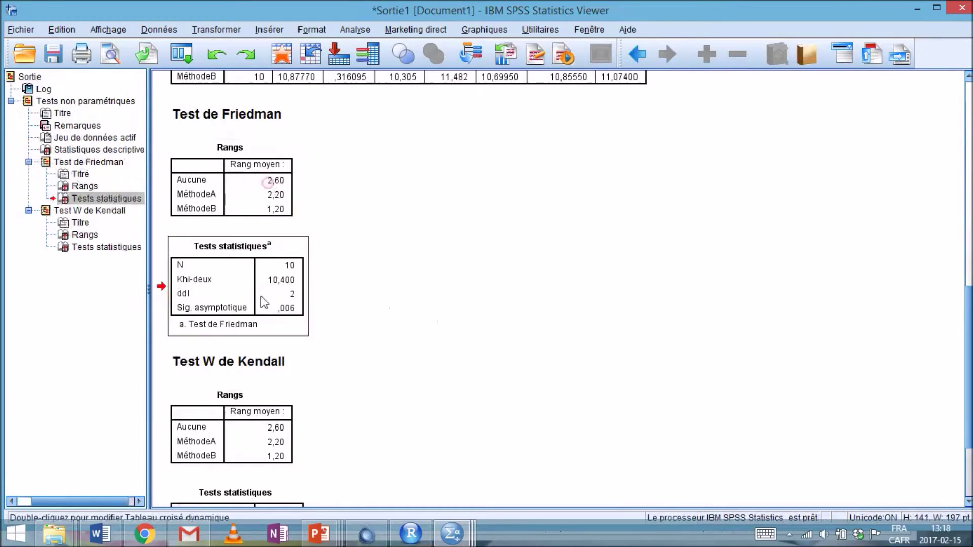
click(257, 185)
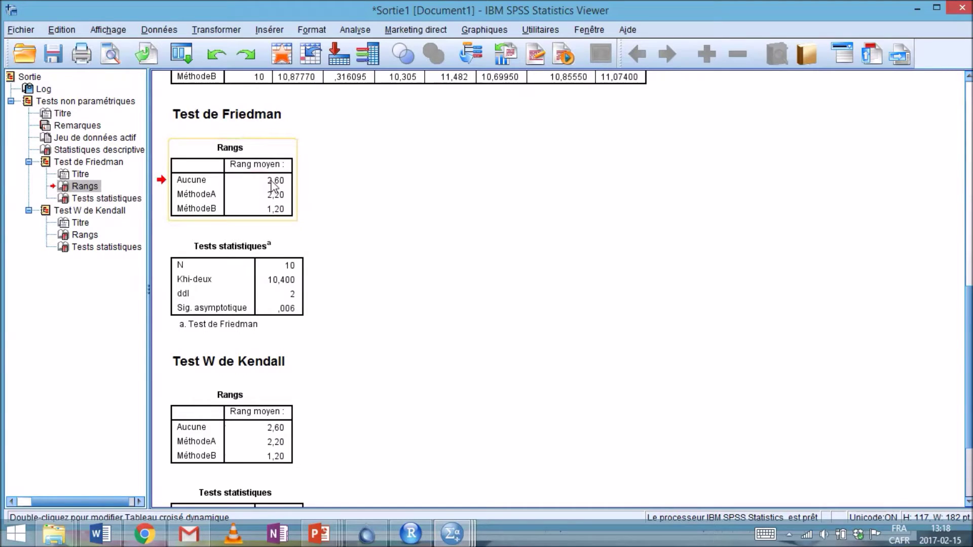
click(245, 266)
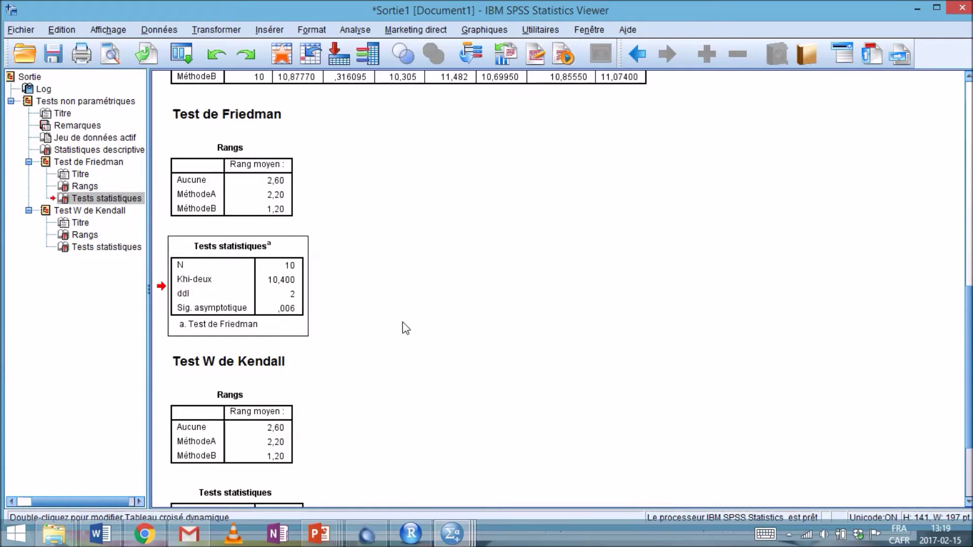
Compare the Kendall's W test statistics with the Friedman test results, and review the descriptive and rank tables again.
scroll(389, 283, down, 3)
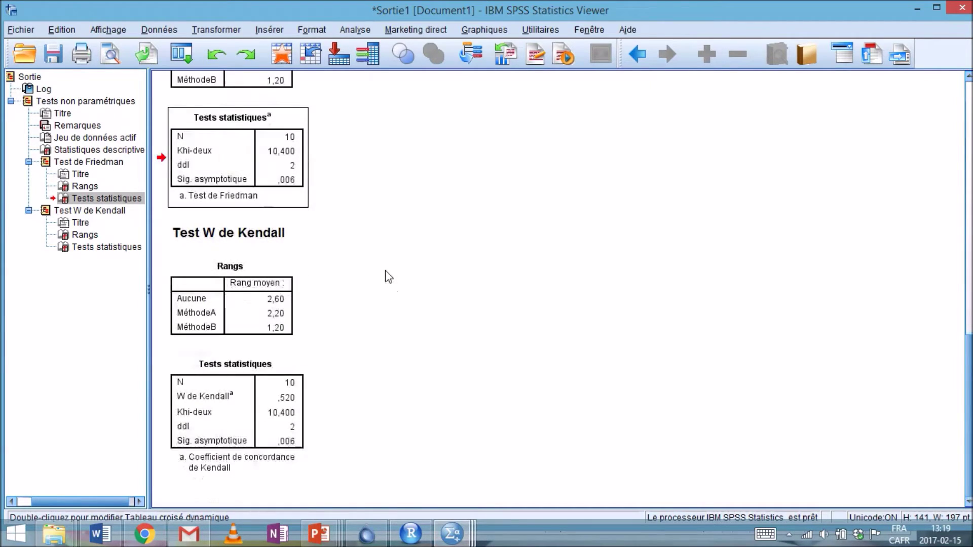
click(196, 373)
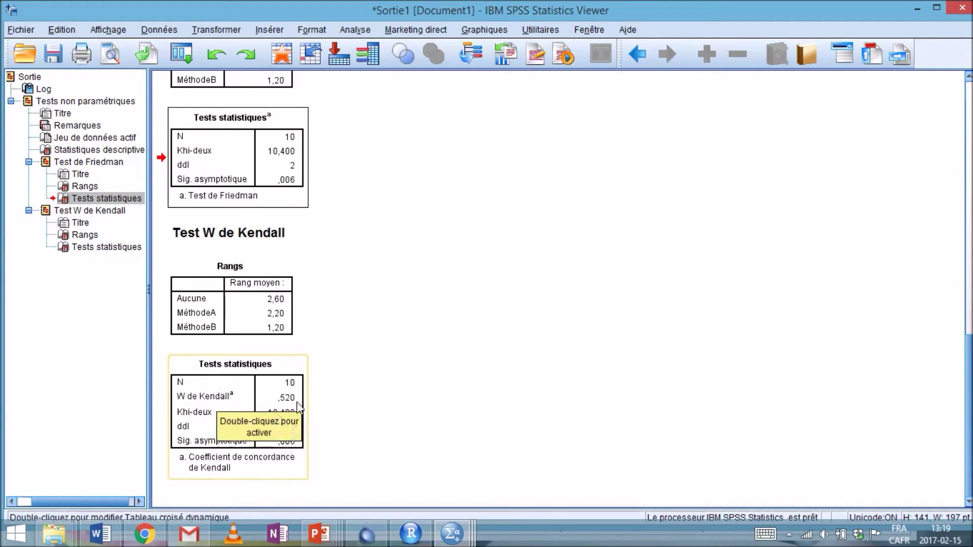
scroll(203, 436, up, 3)
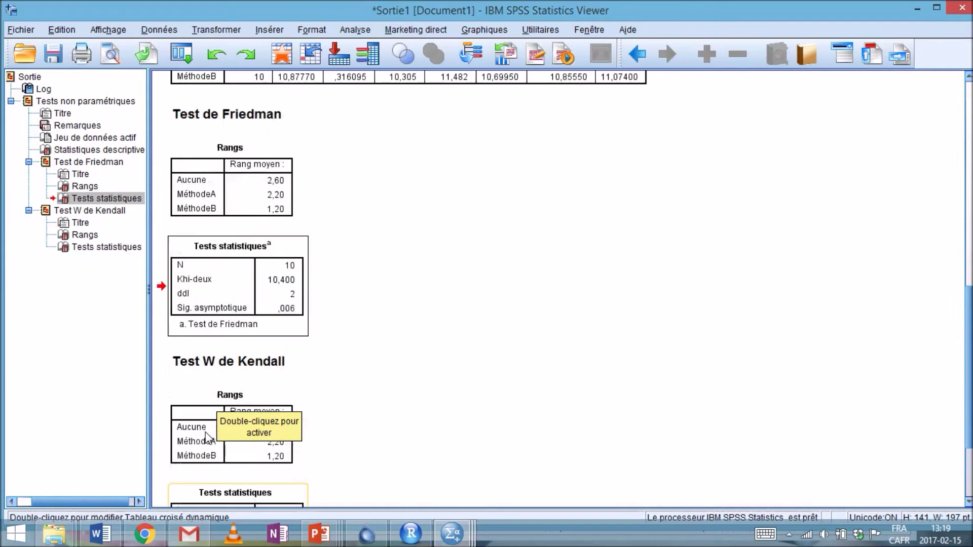
click(282, 286)
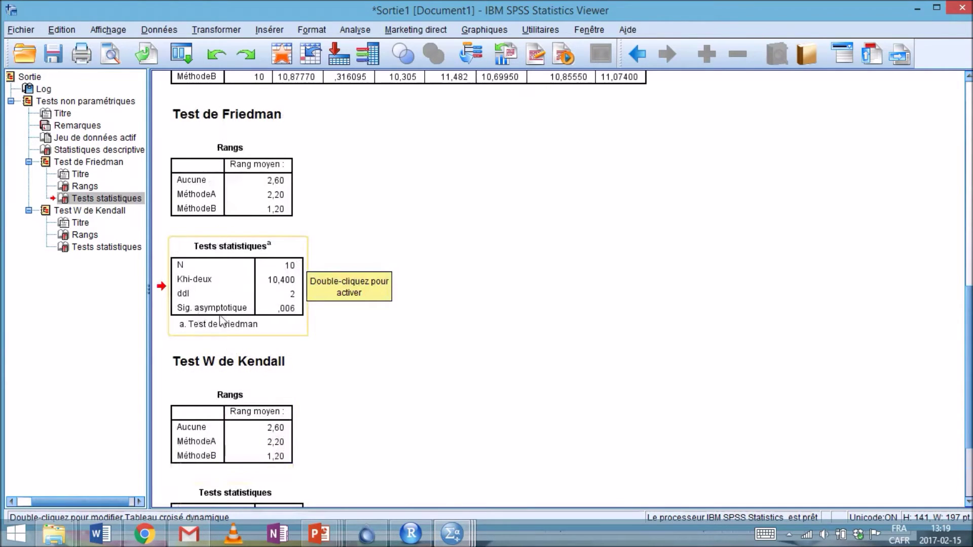
scroll(238, 322, down, 3)
click(282, 397)
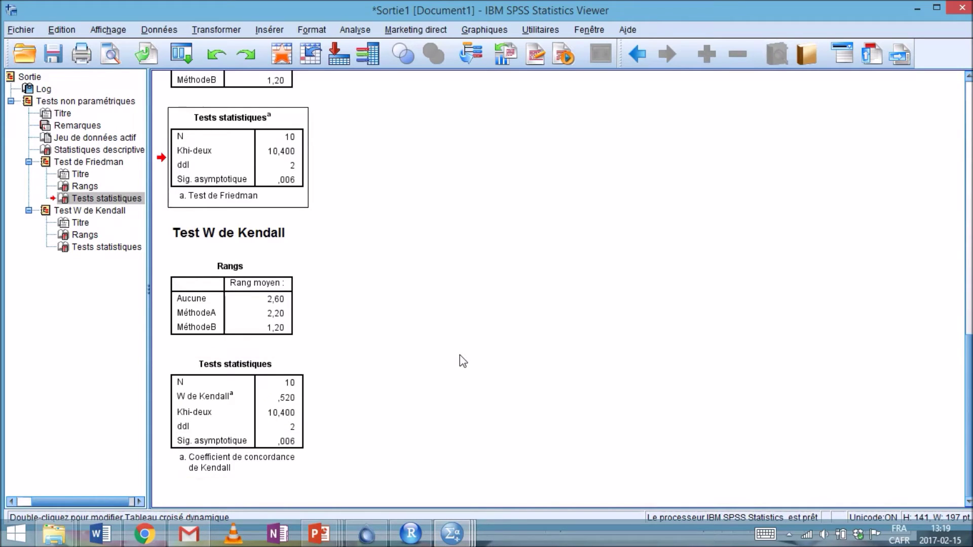
scroll(416, 393, up, 10)
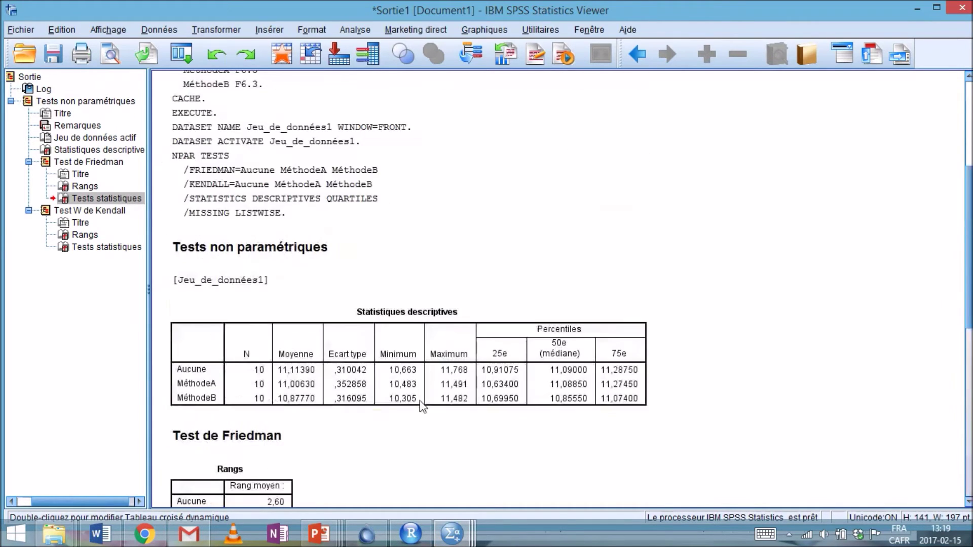
scroll(403, 415, down, 5)
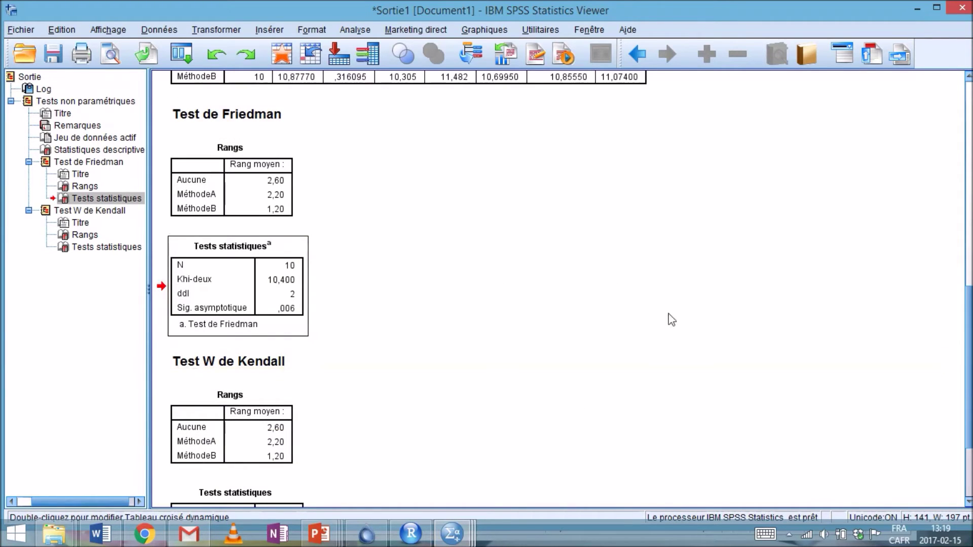
scroll(501, 374, down, 5)
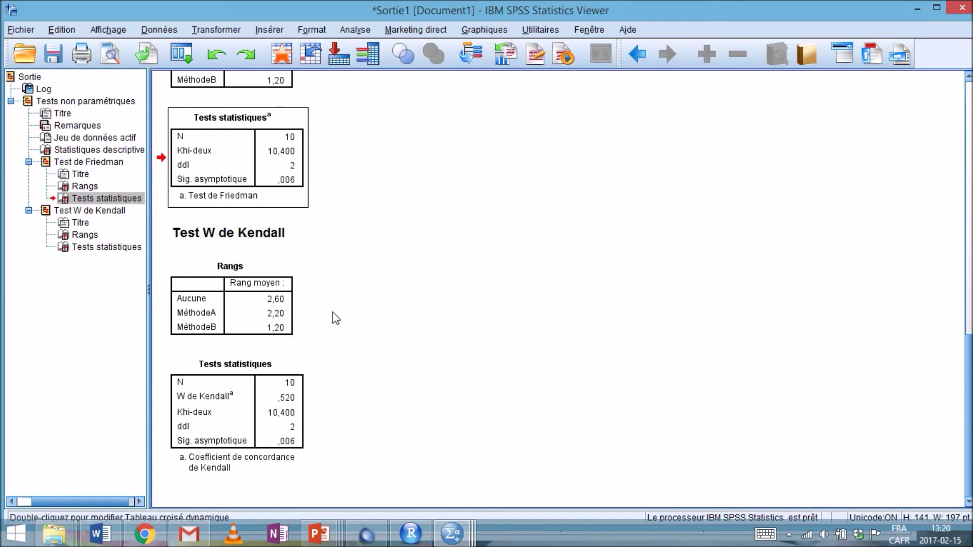
scroll(431, 385, up, 3)
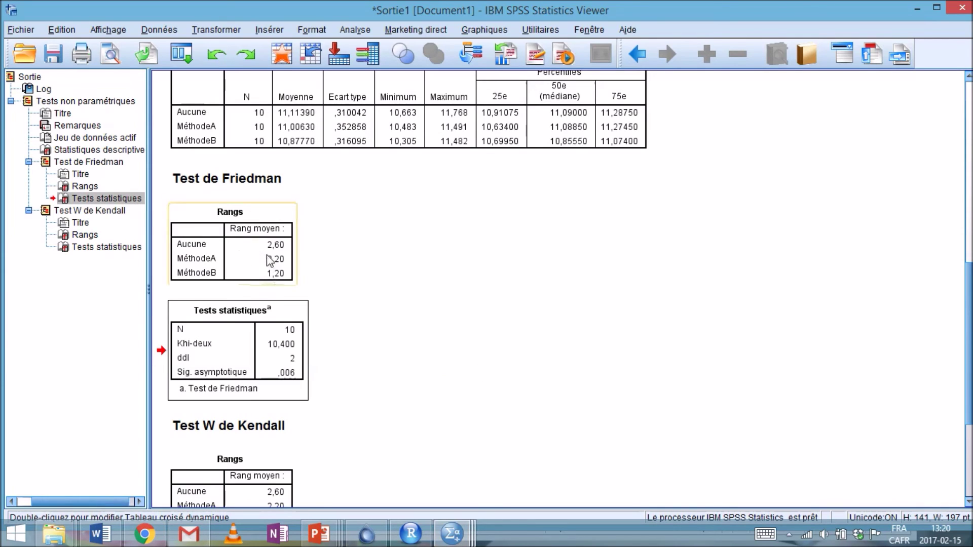
click(242, 245)
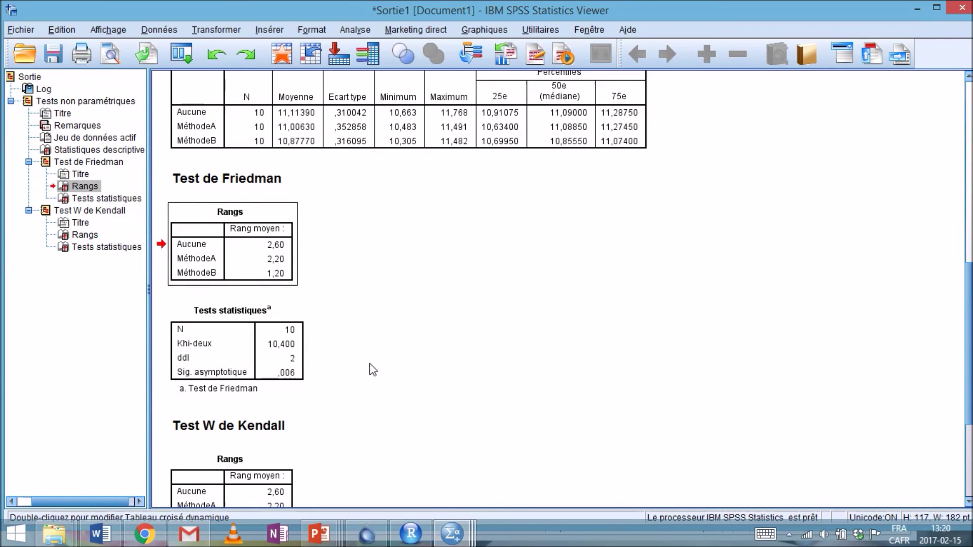
click(242, 350)
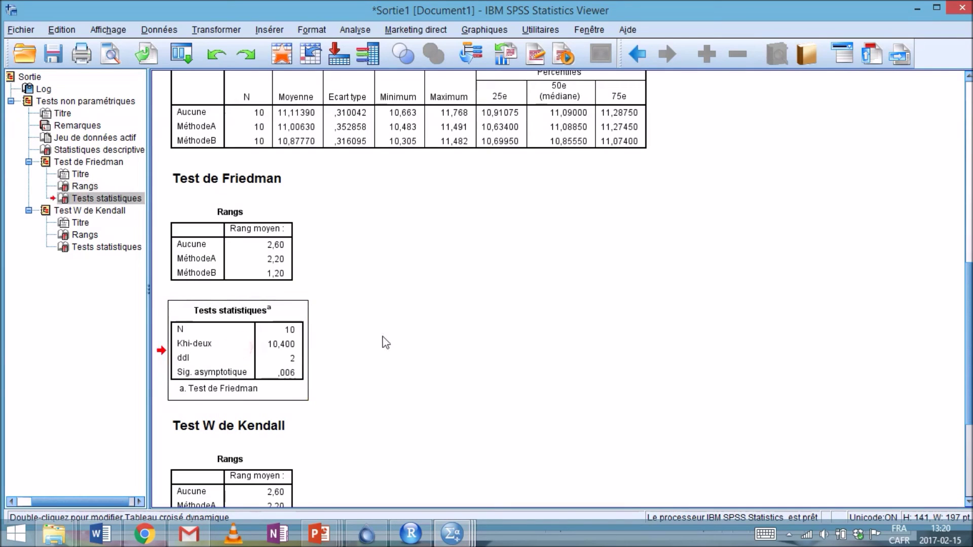